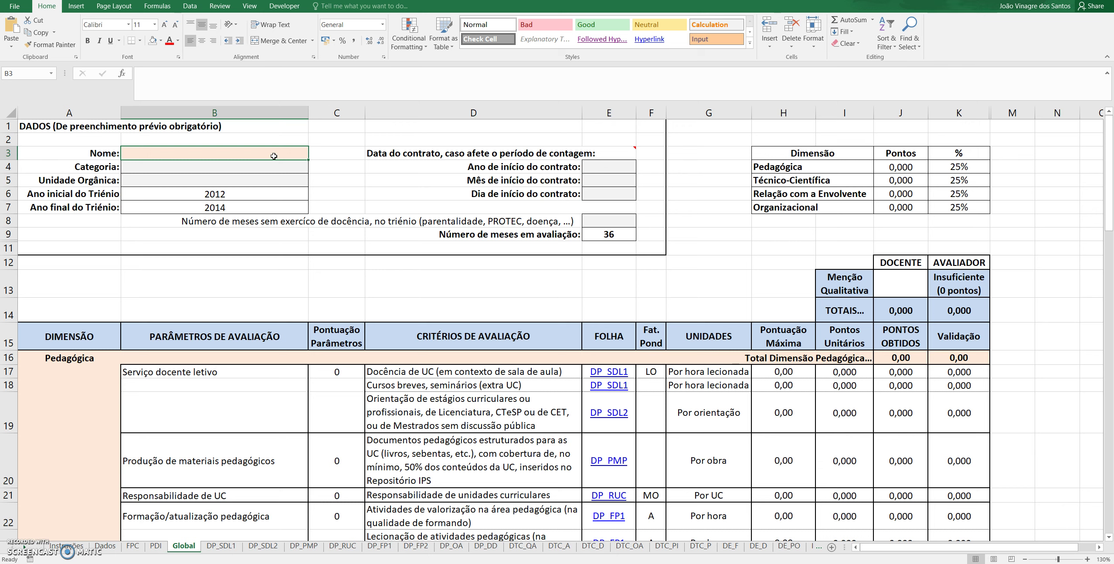
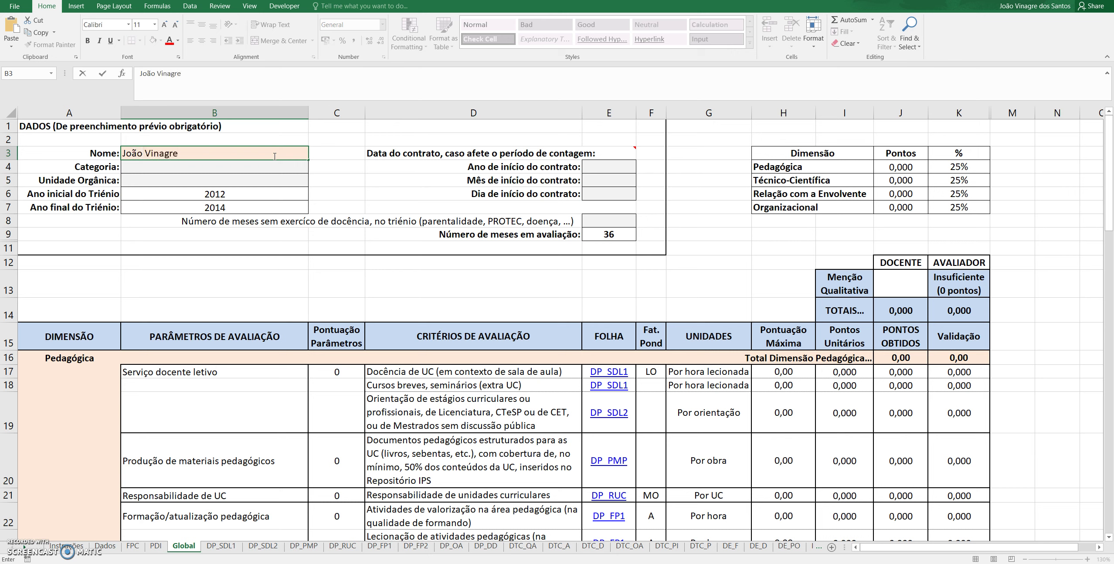
Enter the teacher's full name in B3 and set Categoria to Professor Coordenador
{"action": "left_click", "coordinate": [230, 168]}
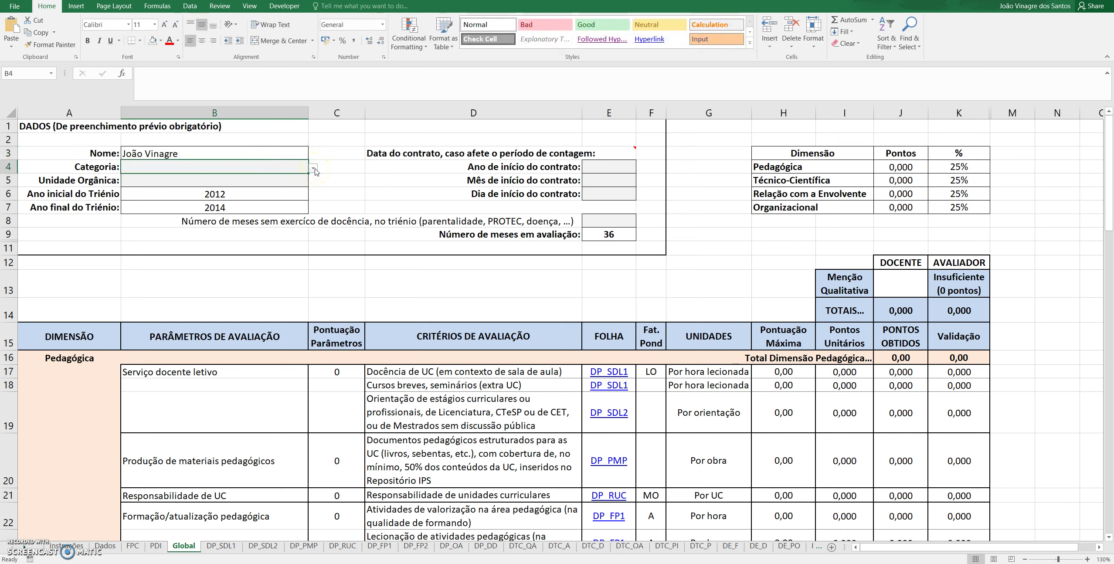
{"action": "left_click", "coordinate": [314, 169]}
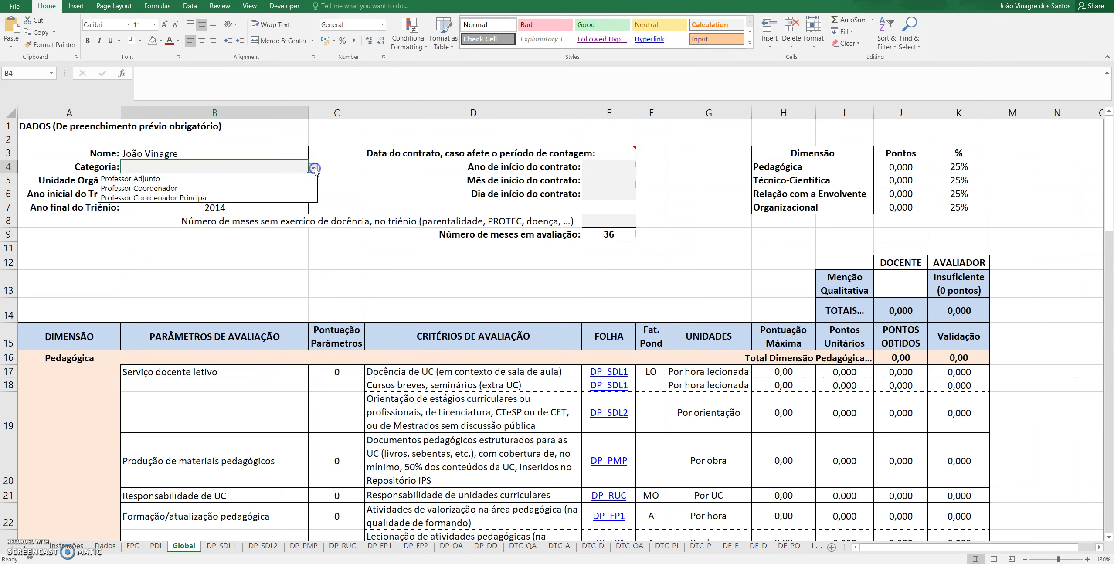
{"action": "left_click", "coordinate": [238, 187]}
Set Unidade Orgânica to Escola Superior de Tecnologia do Barreiro from the B5 list
{"action": "left_click", "coordinate": [239, 182]}
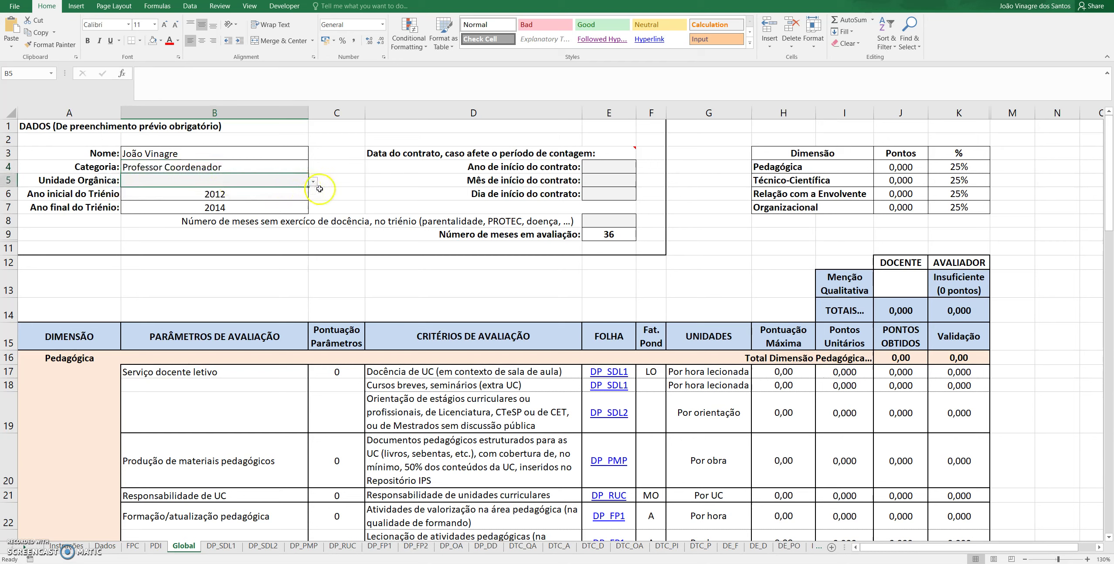
{"action": "left_click", "coordinate": [312, 180]}
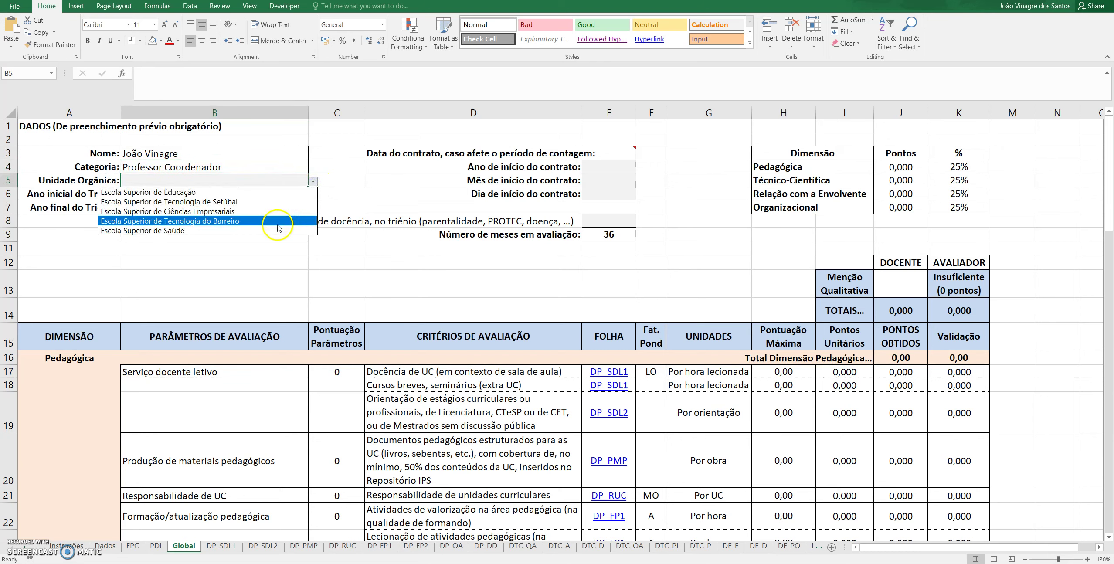
{"action": "left_click", "coordinate": [299, 221]}
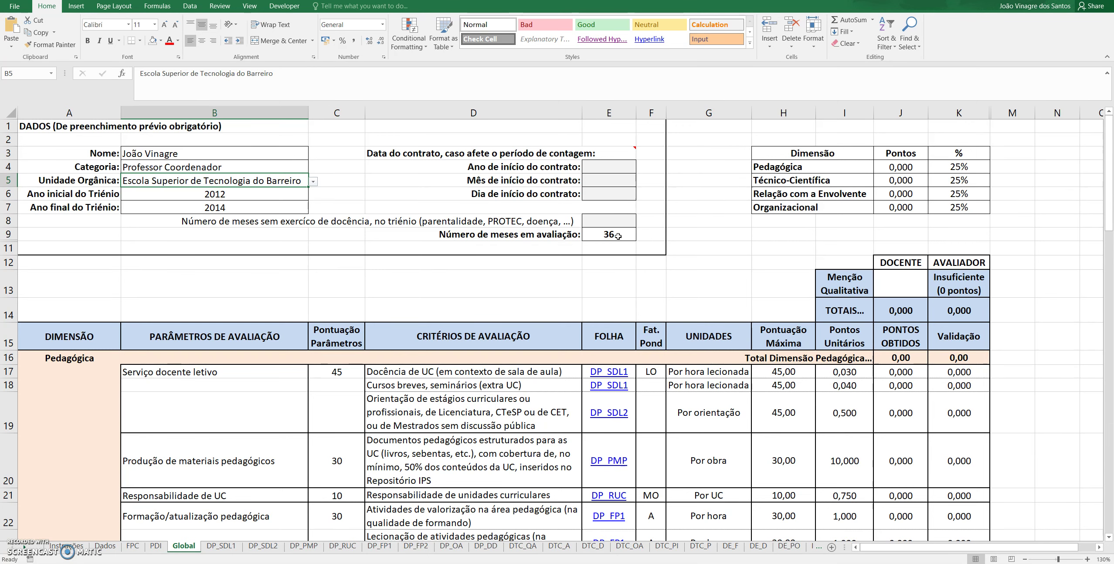
Choose 2010 as the contract start year and 7 as the start month
{"action": "left_click", "coordinate": [610, 167]}
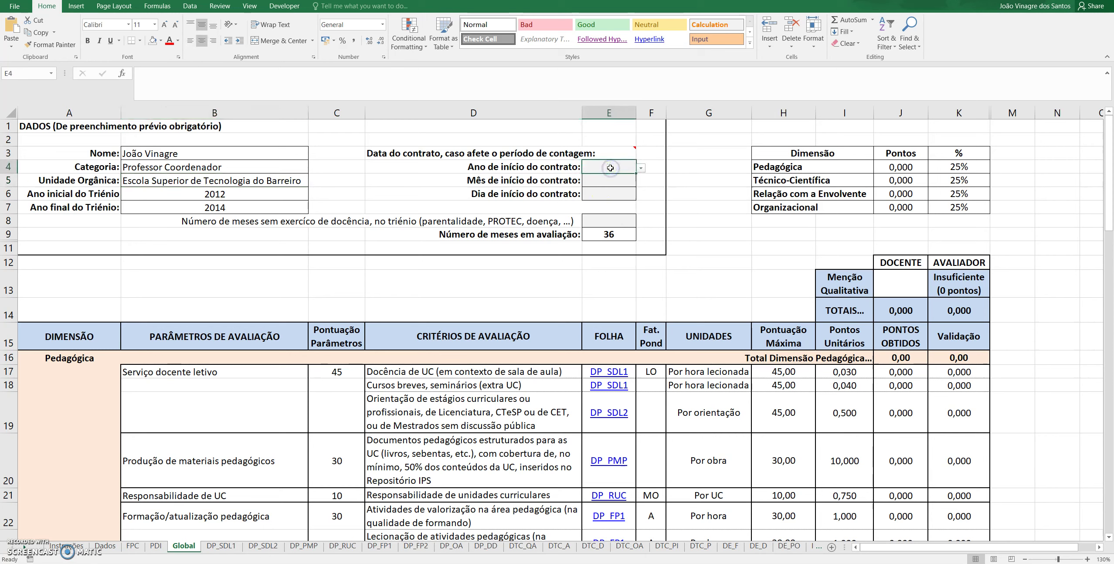
{"action": "left_click", "coordinate": [642, 169]}
{"action": "left_click", "coordinate": [612, 241]}
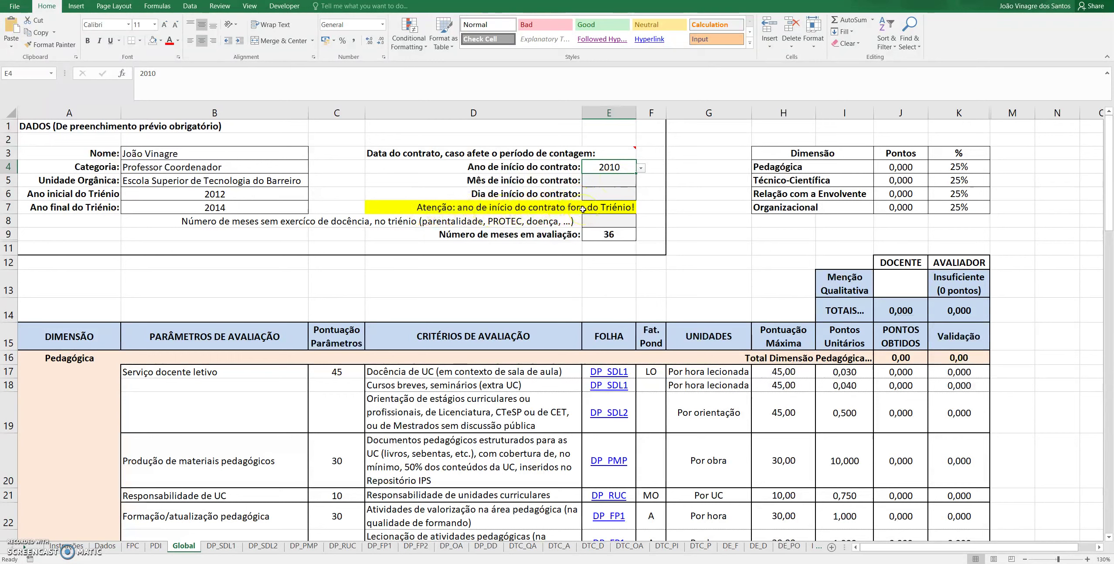
{"action": "left_click", "coordinate": [623, 181]}
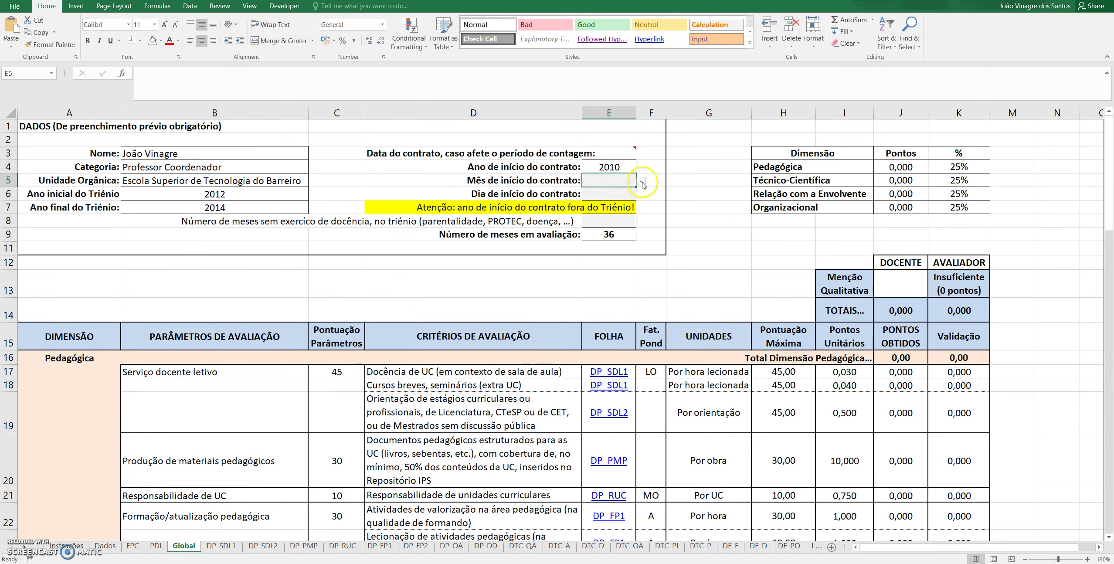
{"action": "left_click", "coordinate": [641, 183]}
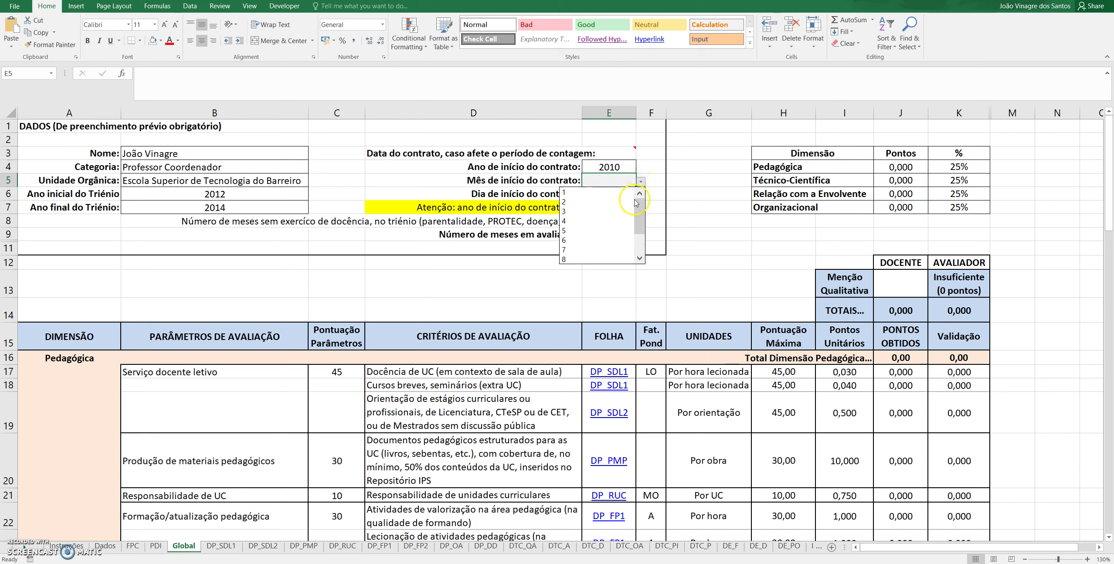
{"action": "left_click", "coordinate": [608, 250]}
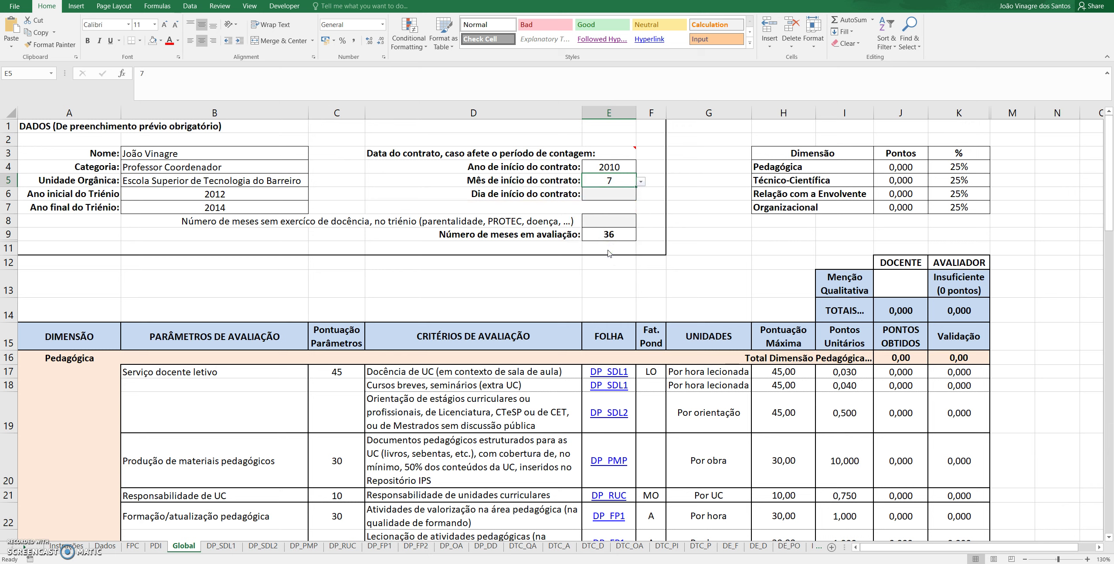
{"action": "left_click", "coordinate": [604, 191]}
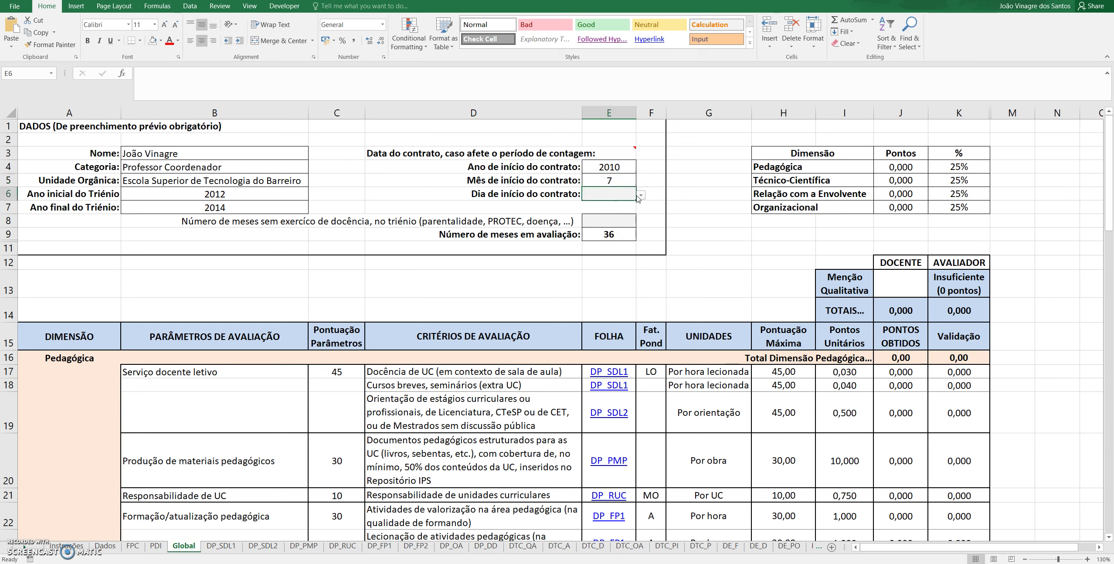
Enter 5 as the contract start day, then change it to 20
{"action": "type", "text": "5"}
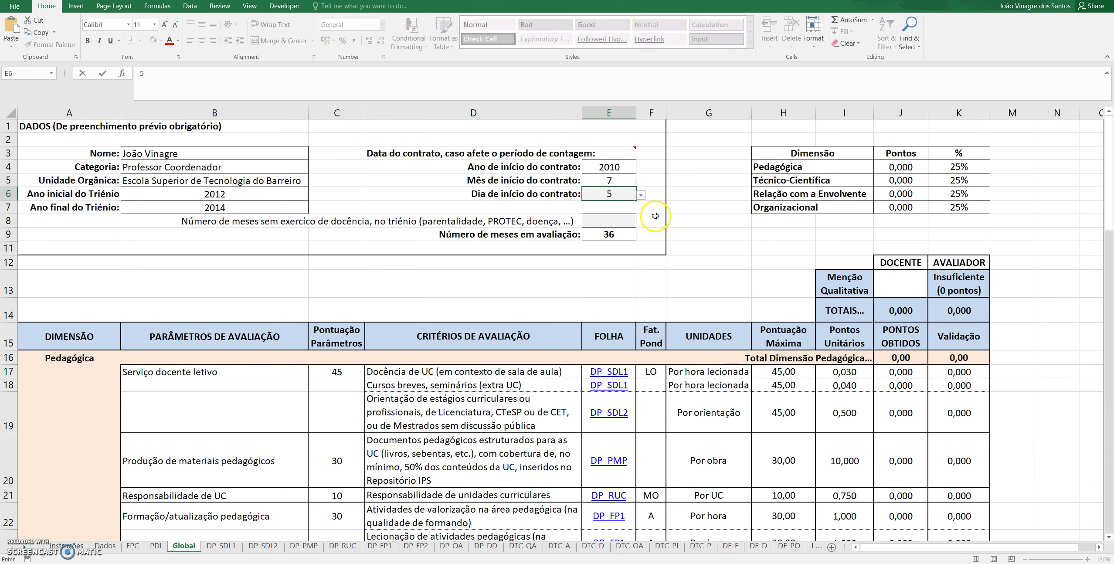
{"action": "left_click", "coordinate": [650, 217]}
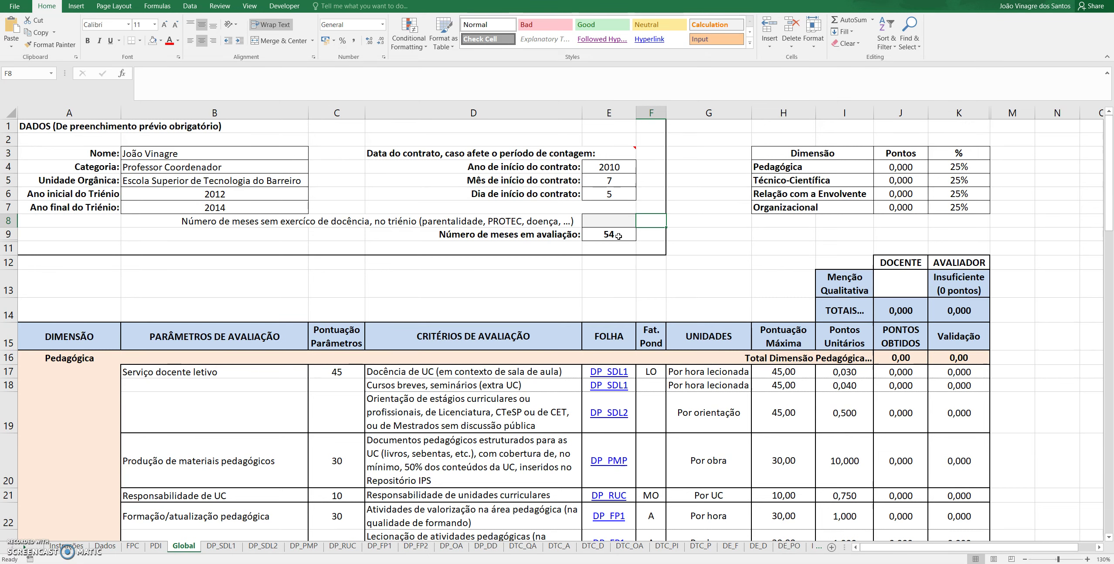
{"action": "left_click", "coordinate": [610, 193]}
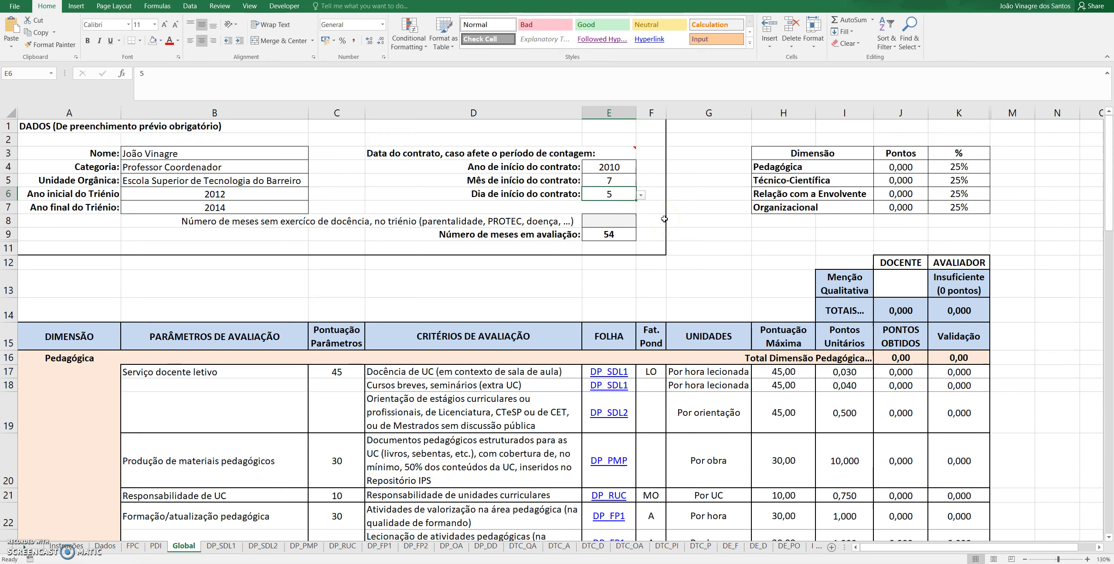
{"action": "type", "text": "20"}
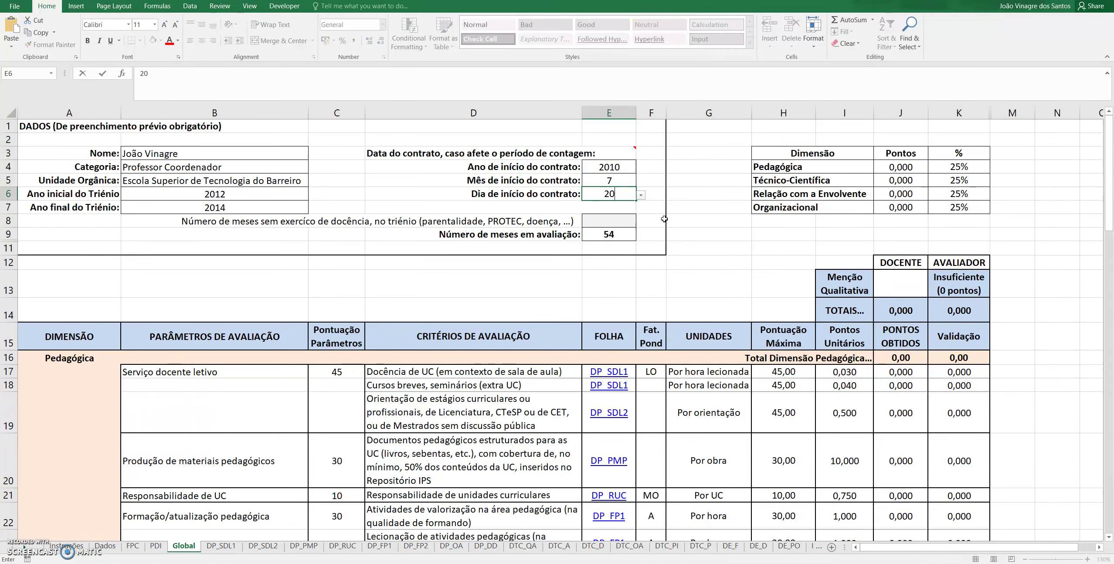
{"action": "key", "text": "Return"}
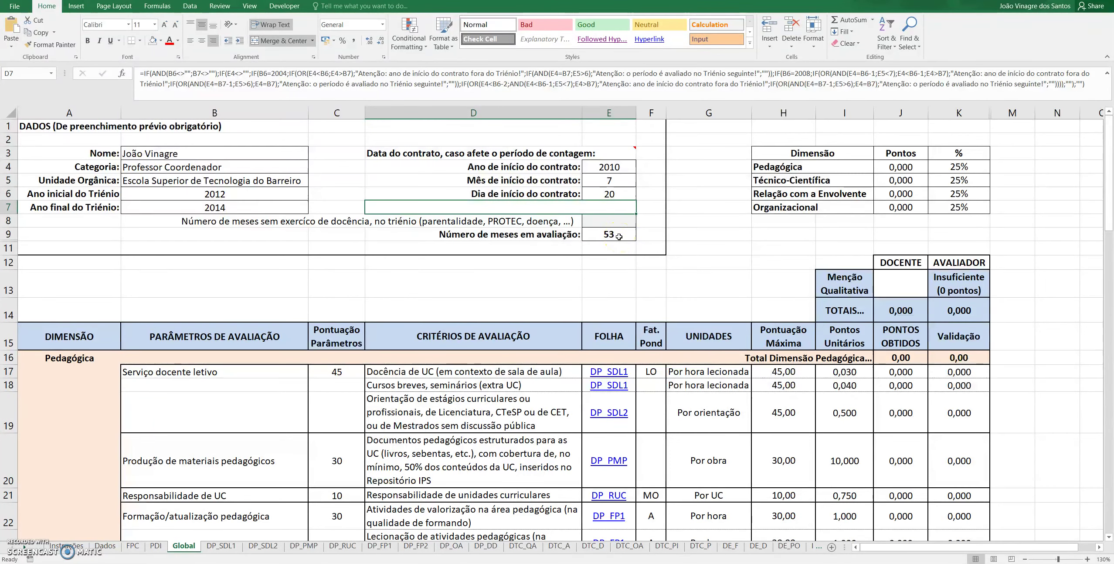
Change the contract start month in E5 to 6
{"action": "left_click", "coordinate": [619, 182]}
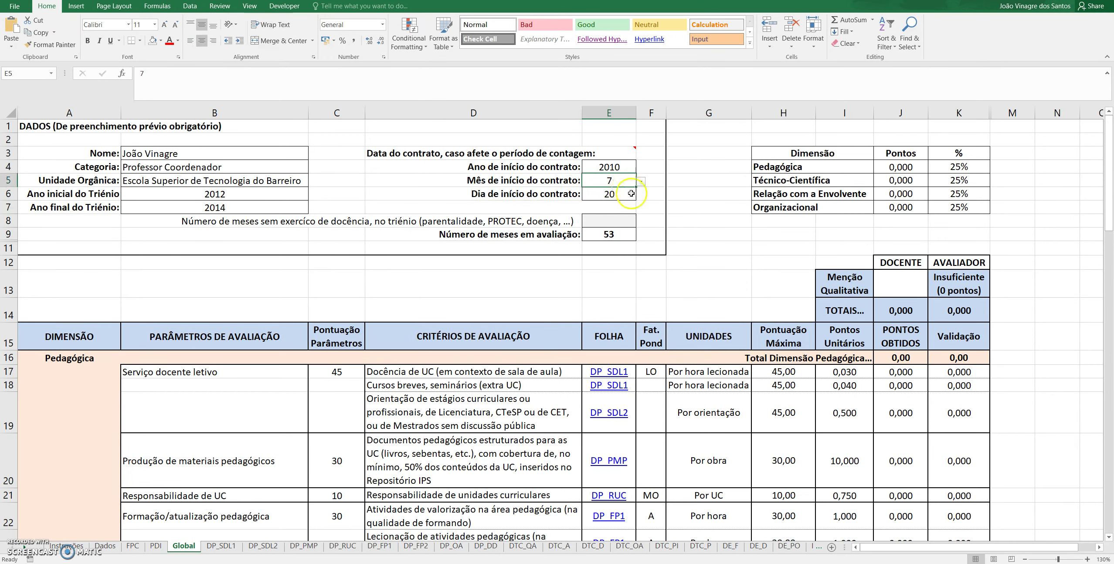
{"action": "type", "text": "6"}
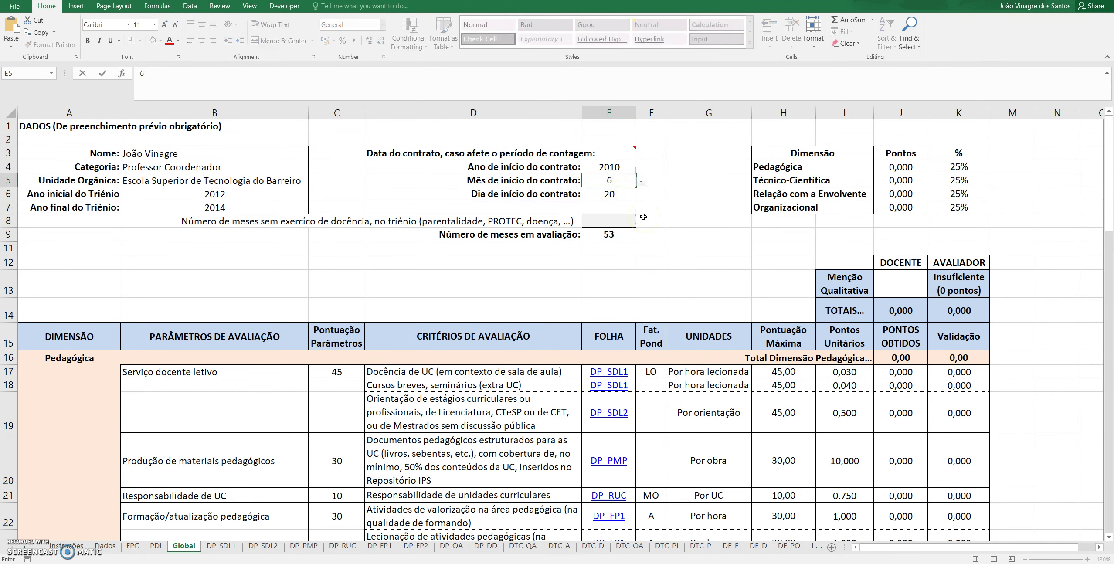
{"action": "key", "text": "Return"}
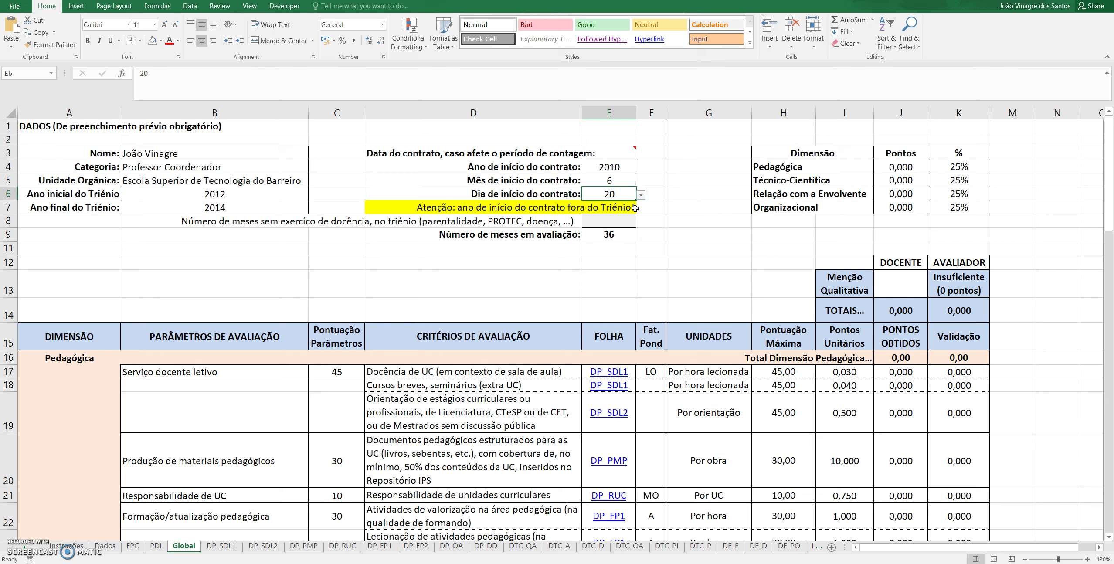
Change the contract start year in E4 to 2012 from its dropdown list
{"action": "left_click", "coordinate": [620, 168]}
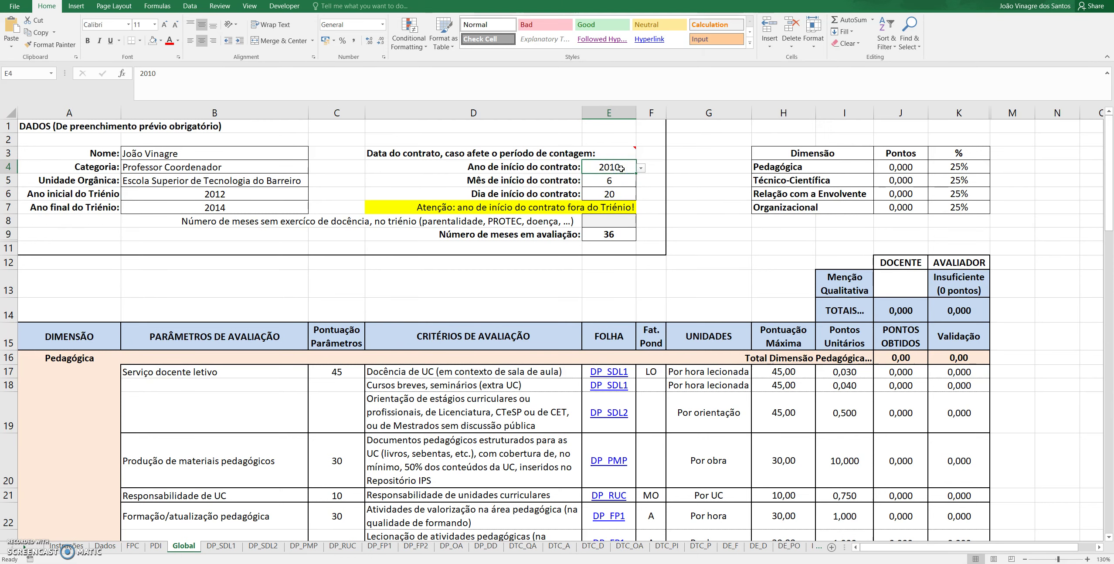
{"action": "left_click", "coordinate": [628, 167]}
{"action": "left_click", "coordinate": [636, 170]}
{"action": "left_click", "coordinate": [640, 167]}
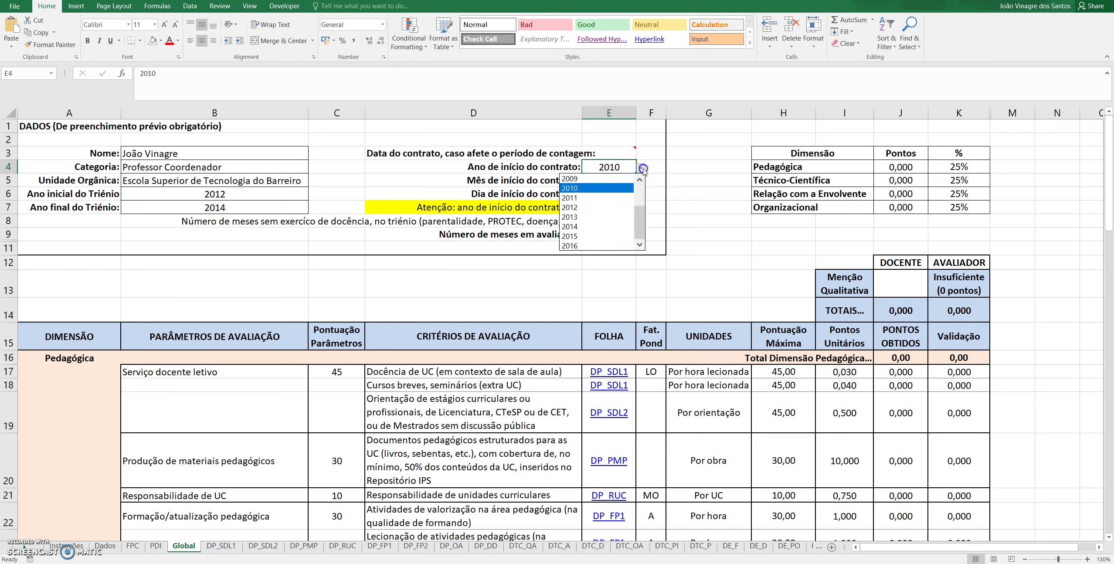
{"action": "left_click", "coordinate": [599, 209]}
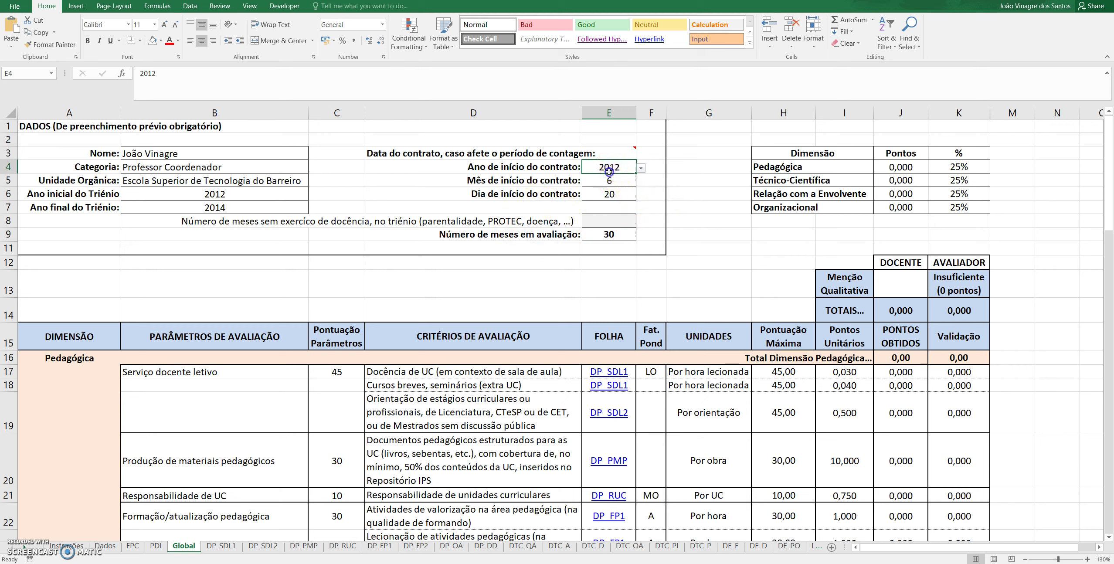
{"action": "left_click_drag", "start_coordinate": [610, 168], "coordinate": [608, 193]}
Delete the contract start year, month and day values in E4:E6
{"action": "key", "text": "Delete"}
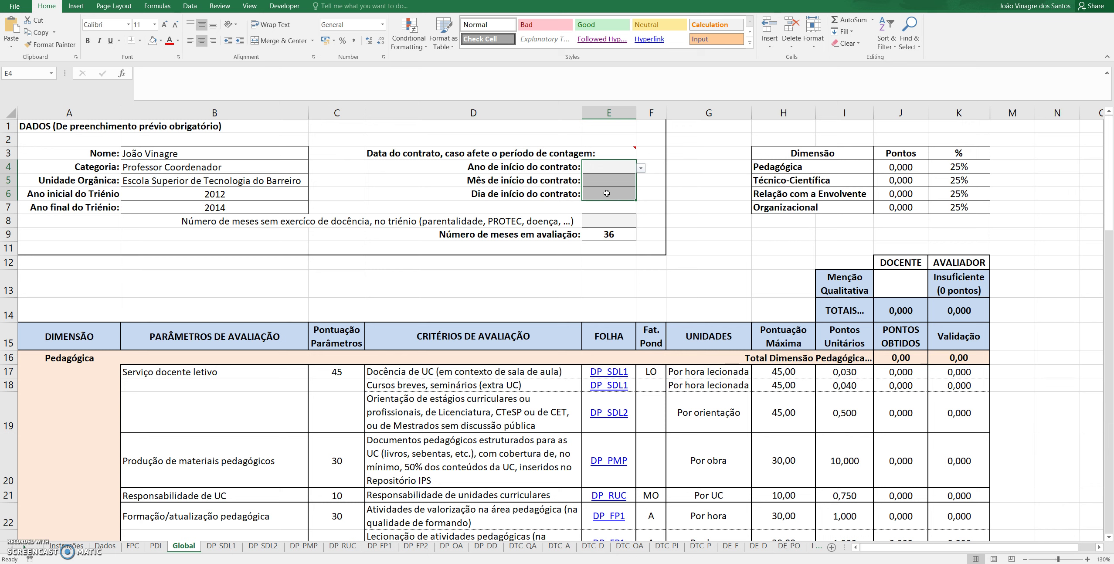
{"action": "left_click", "coordinate": [620, 221]}
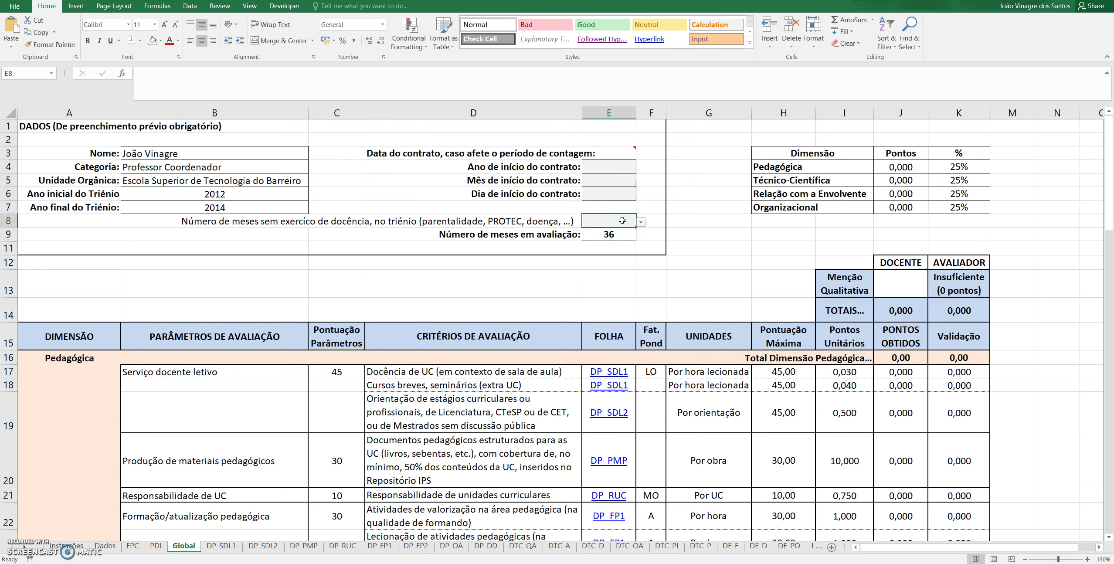
{"action": "left_click", "coordinate": [642, 224]}
{"action": "left_click", "coordinate": [641, 223]}
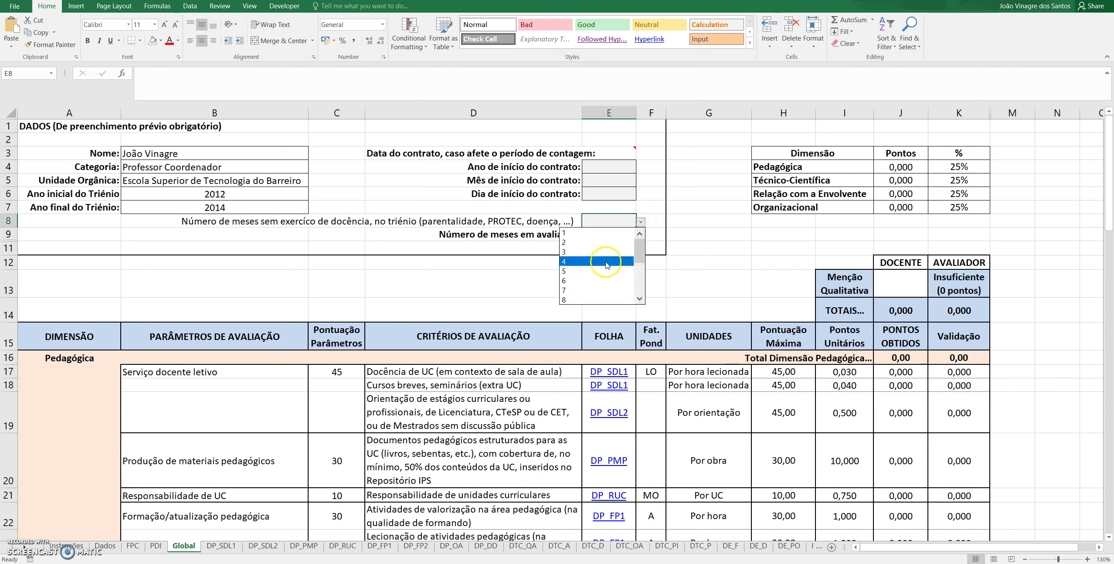
{"action": "left_click", "coordinate": [606, 262]}
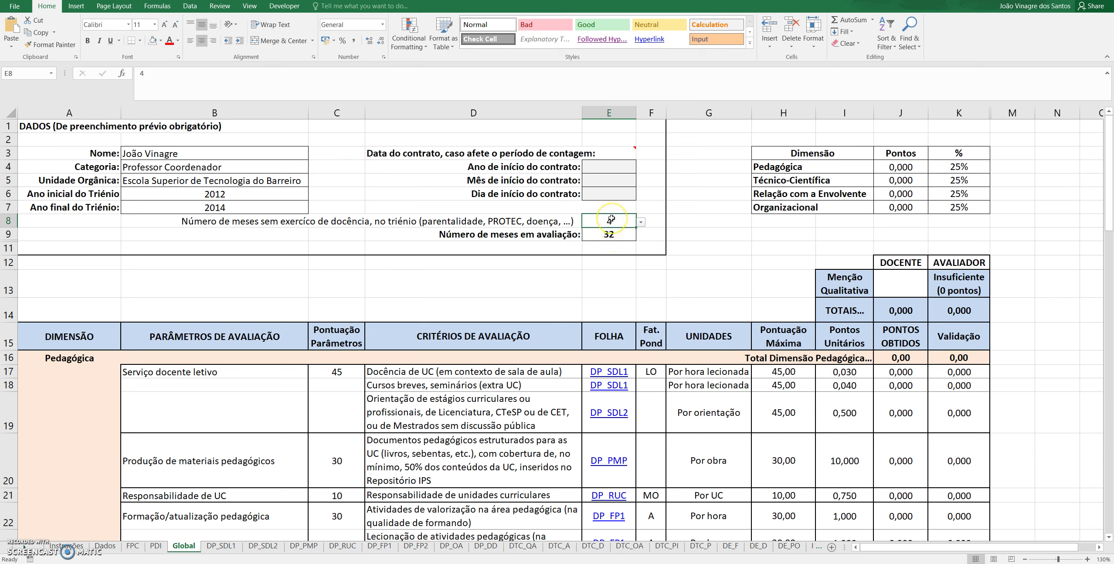
{"action": "key", "text": "Delete"}
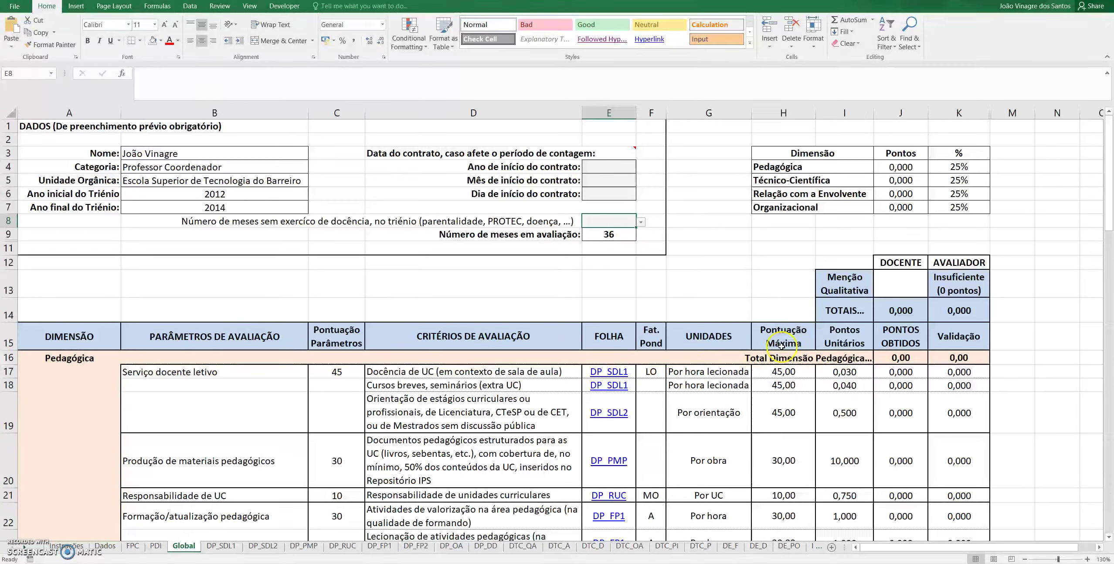
{"action": "scroll", "coordinate": [684, 371], "scroll_direction": "down", "scroll_amount": 1}
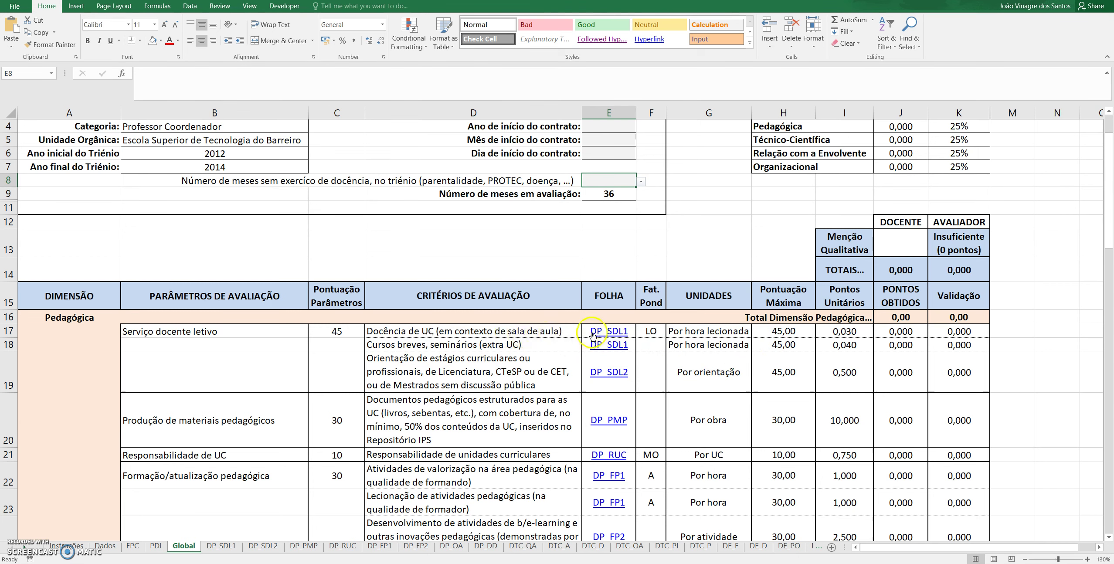
Follow the DP_SDL1 hyperlink in row 17 to view the teaching-service detail sheet
{"action": "left_click", "coordinate": [612, 332]}
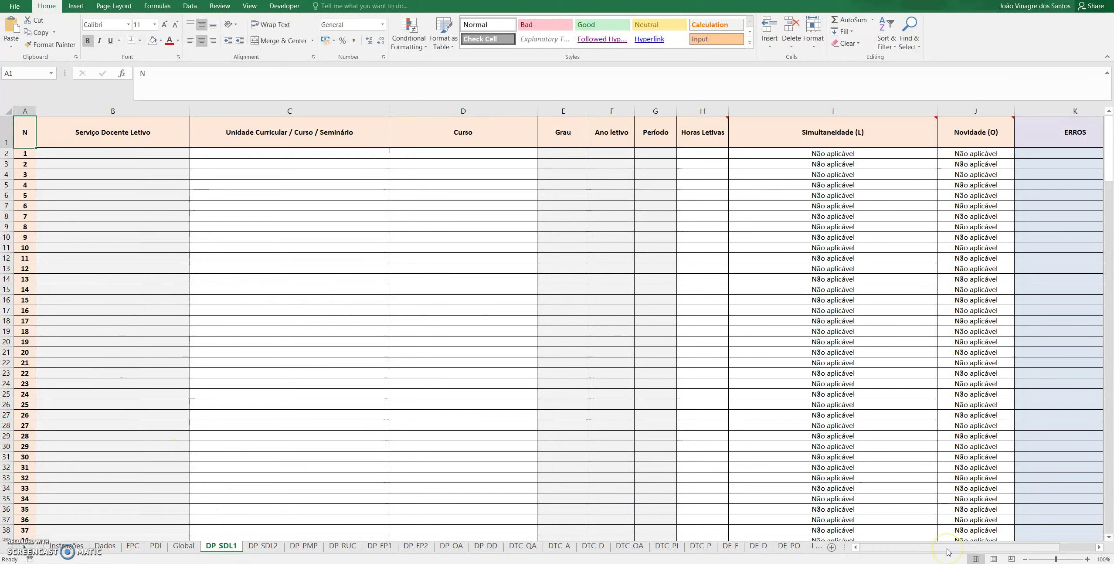
{"action": "left_click_drag", "start_coordinate": [948, 551], "coordinate": [1071, 549]}
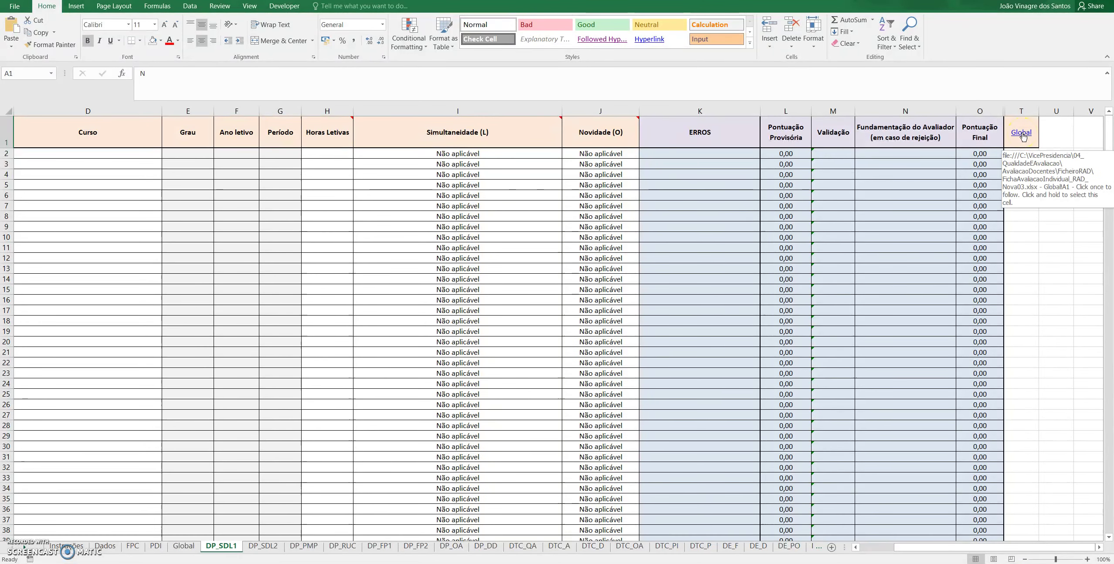
Go back to the Global sheet through the Global link in T1
{"action": "left_click", "coordinate": [1021, 133]}
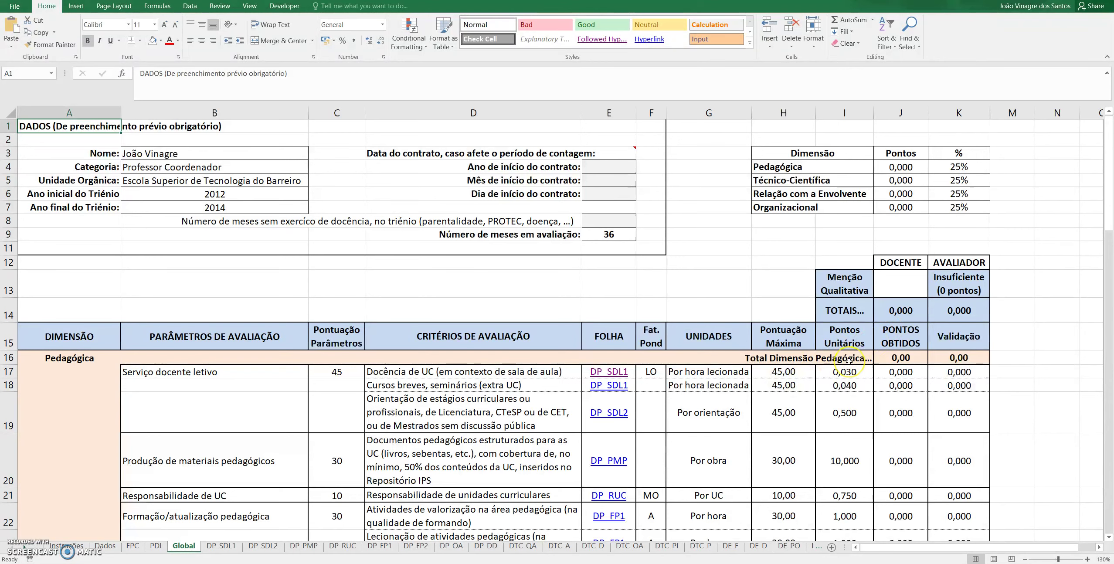
{"action": "scroll", "coordinate": [839, 358], "scroll_direction": "down", "scroll_amount": 11}
{"action": "scroll", "coordinate": [846, 336], "scroll_direction": "up", "scroll_amount": 5}
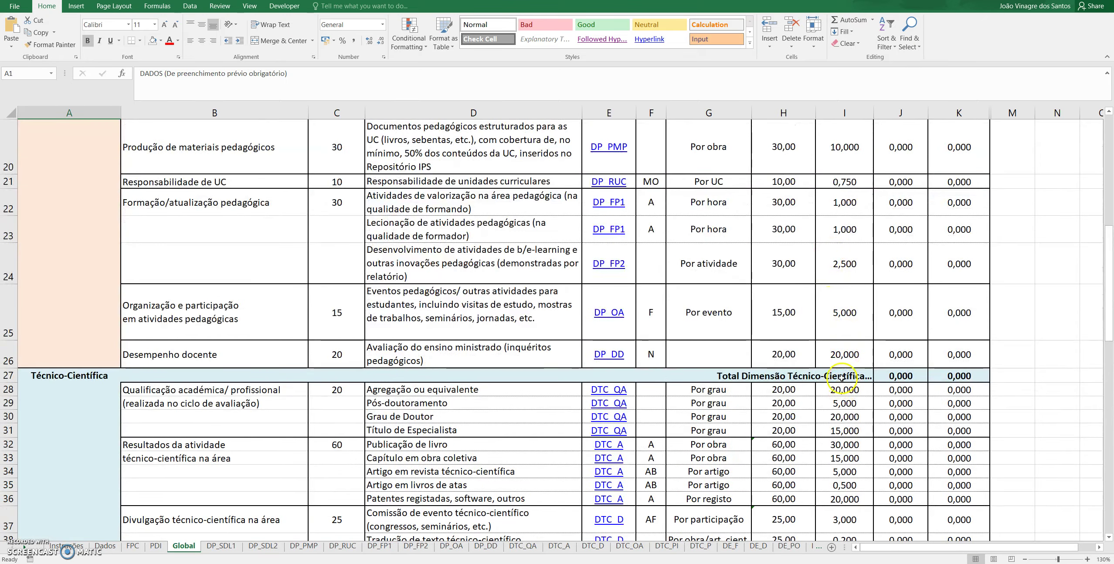
{"action": "scroll", "coordinate": [842, 378], "scroll_direction": "down", "scroll_amount": 6}
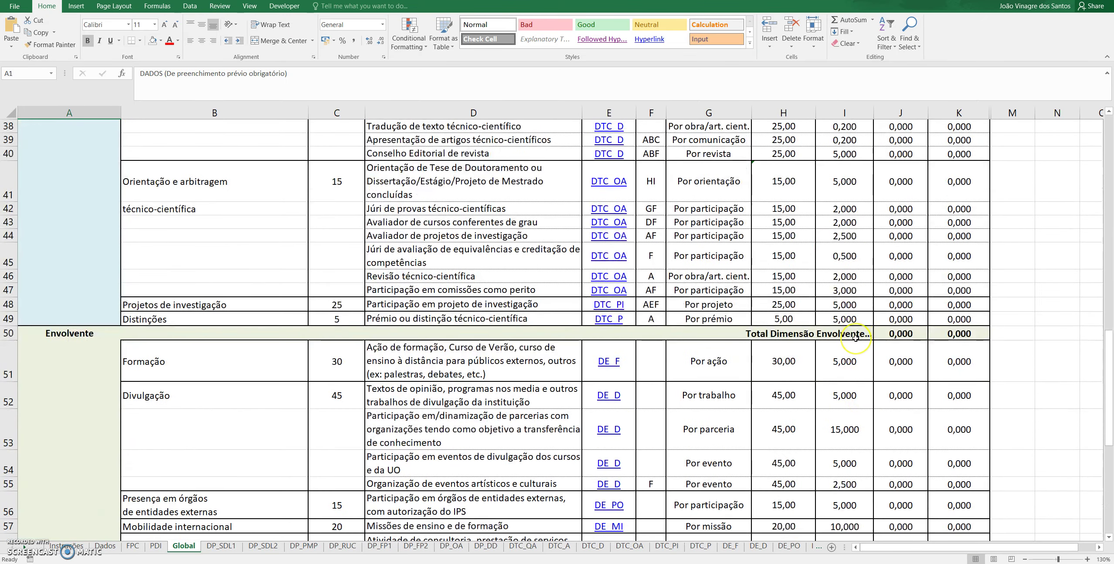
{"action": "scroll", "coordinate": [855, 337], "scroll_direction": "down", "scroll_amount": 6}
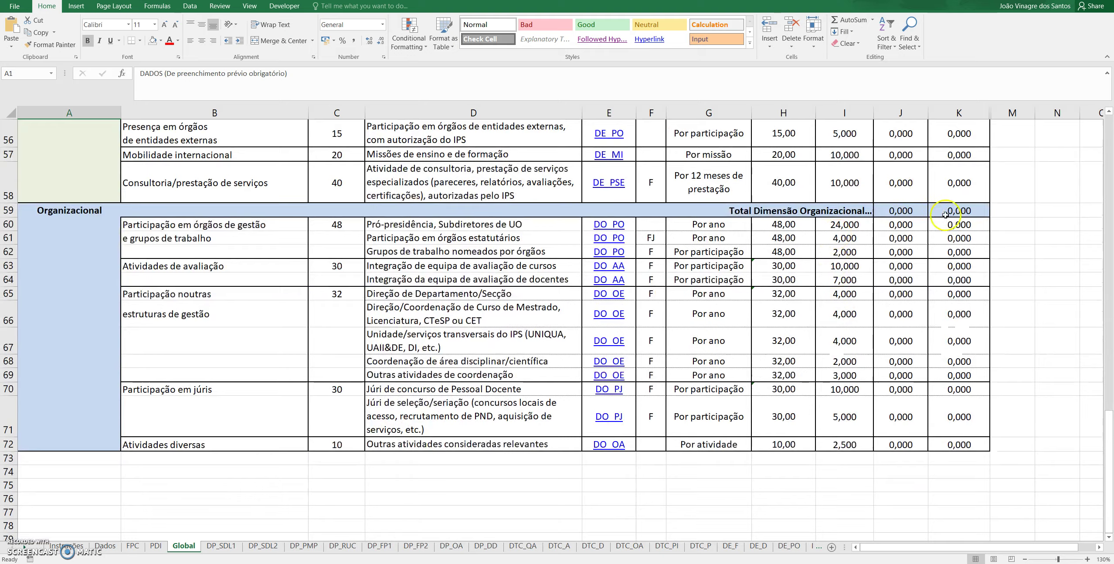
{"action": "scroll", "coordinate": [937, 218], "scroll_direction": "up", "scroll_amount": 15}
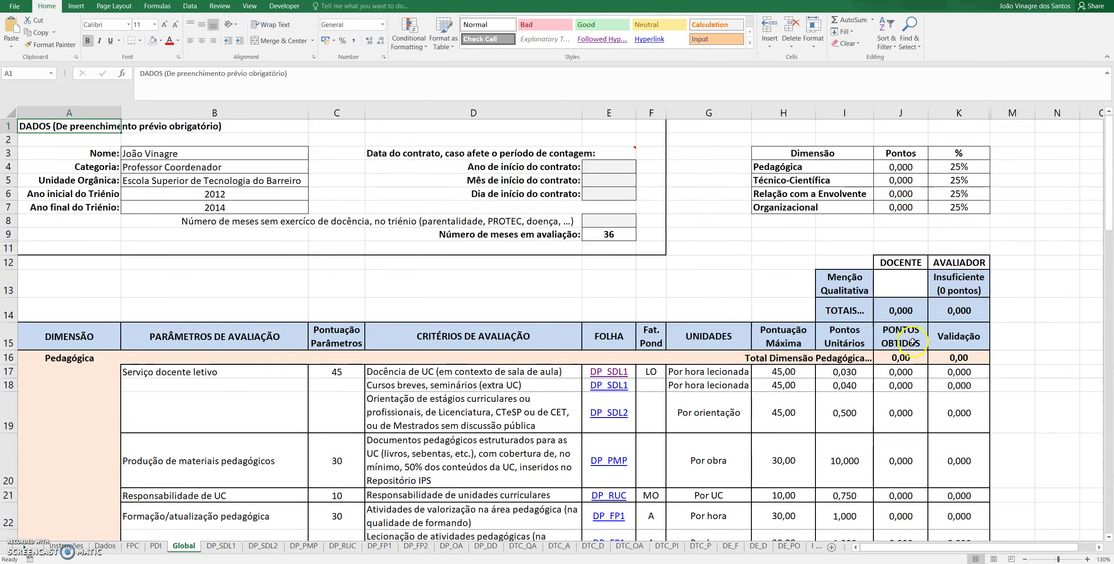